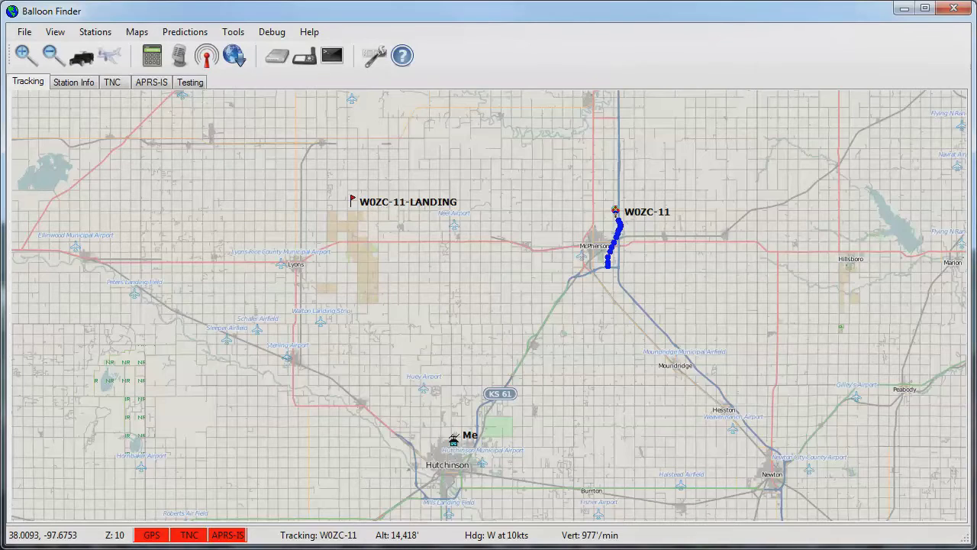
# Open the program options and try voice annunciation for the primary tracked station, leaving it switched off
pyautogui.click(227, 35)
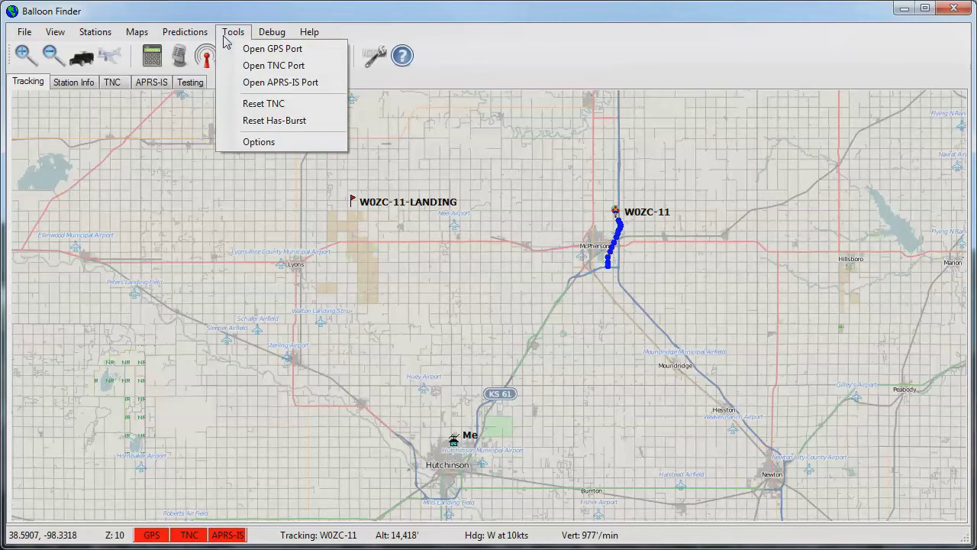
pyautogui.click(250, 142)
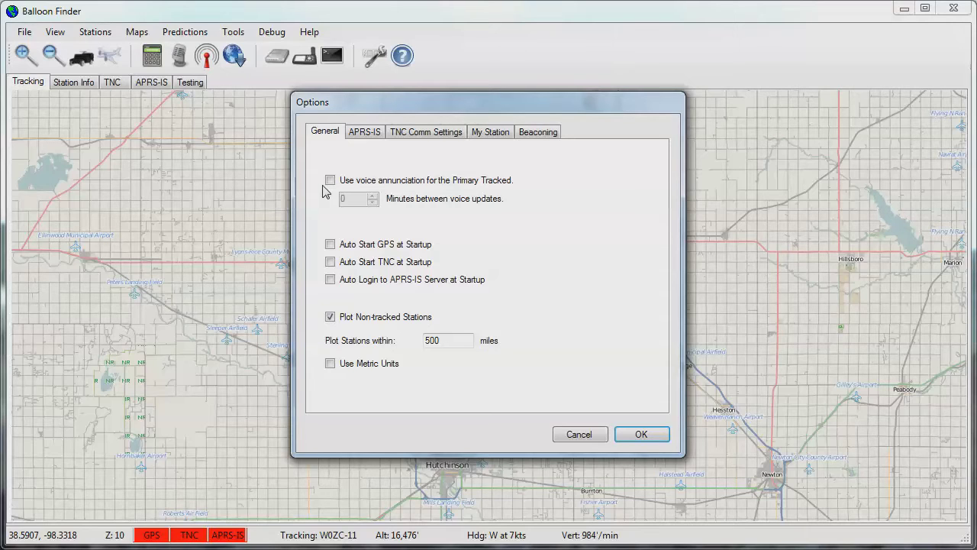
pyautogui.click(330, 180)
pyautogui.click(330, 180)
# Try enabling automatic GPS start, TNC start and APRS-IS login at startup, and switch all three off again
pyautogui.click(330, 244)
pyautogui.click(329, 262)
pyautogui.click(330, 279)
pyautogui.click(330, 244)
pyautogui.click(330, 262)
pyautogui.click(330, 279)
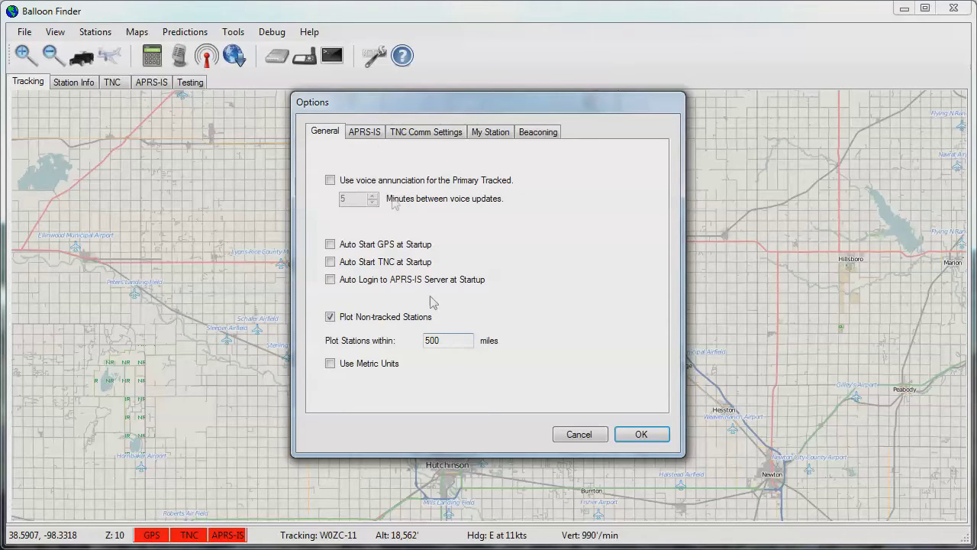
# Examine the APRS-IS connection settings, browsing the available servers while keeping rotate.aprs.net, and check the server filter
pyautogui.click(360, 133)
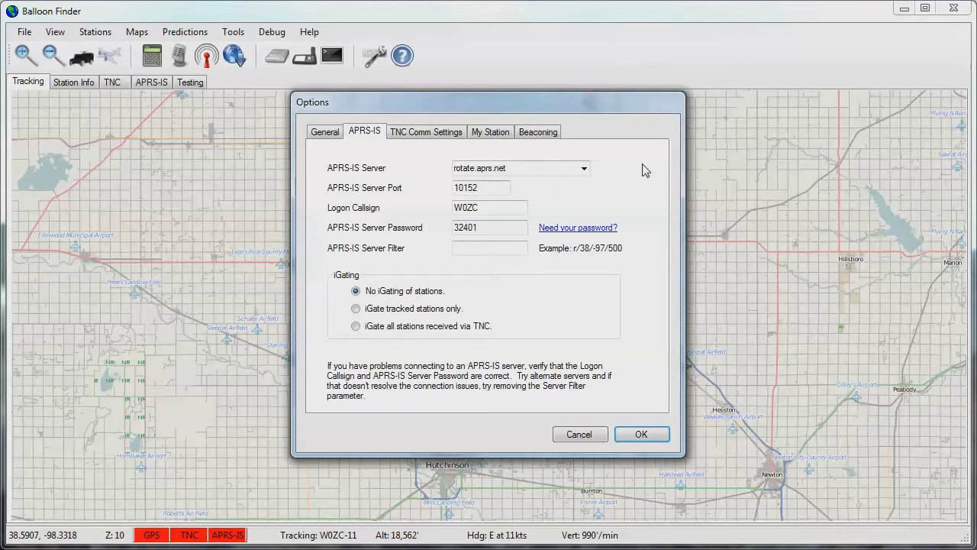
pyautogui.click(584, 169)
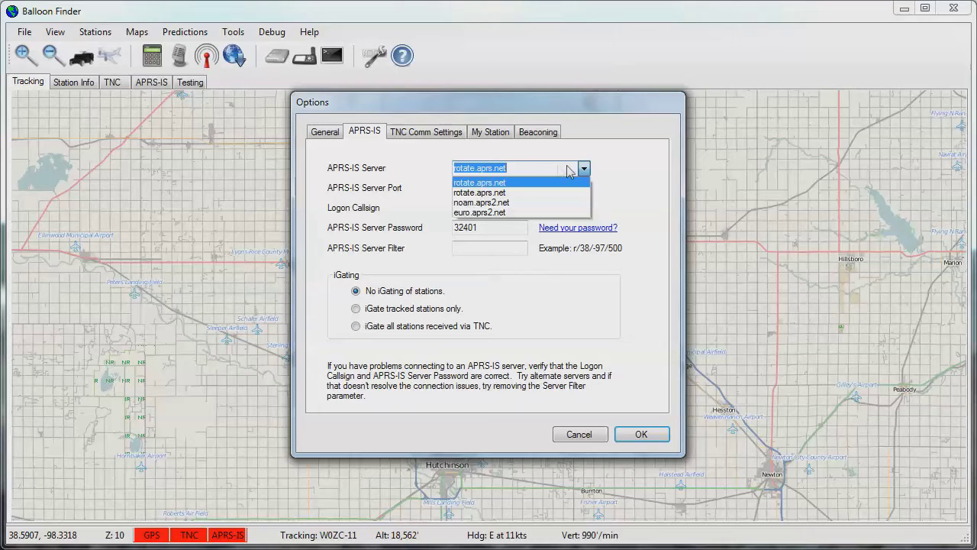
pyautogui.click(554, 164)
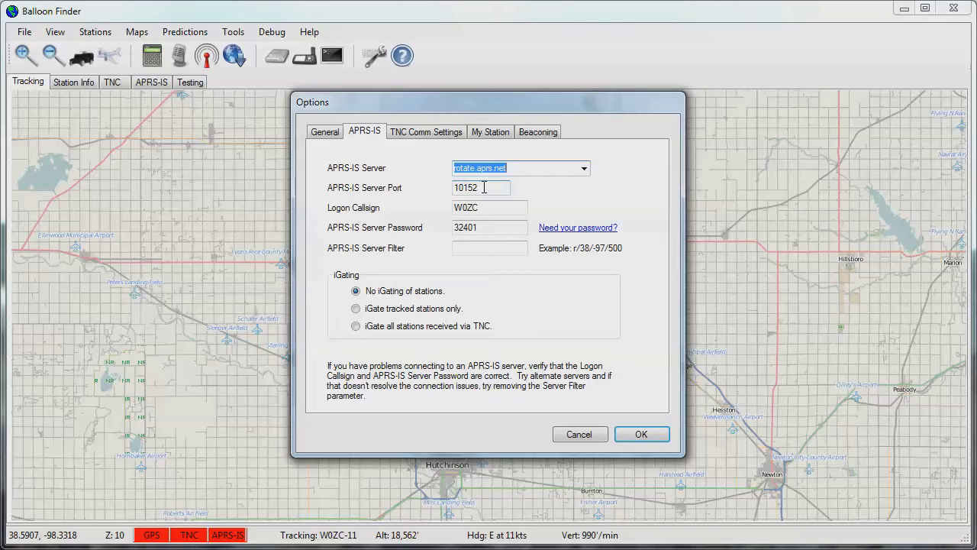
pyautogui.click(584, 169)
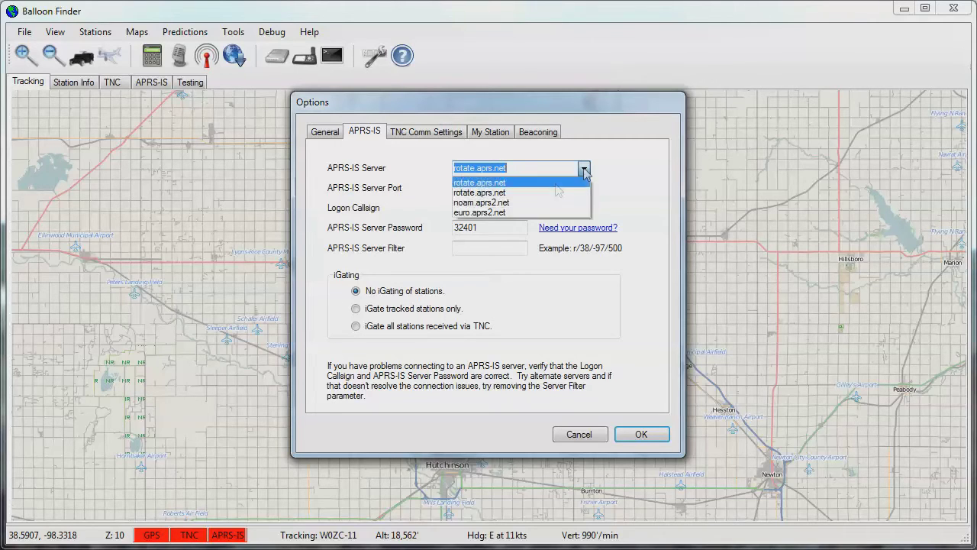
pyautogui.click(548, 195)
pyautogui.click(583, 170)
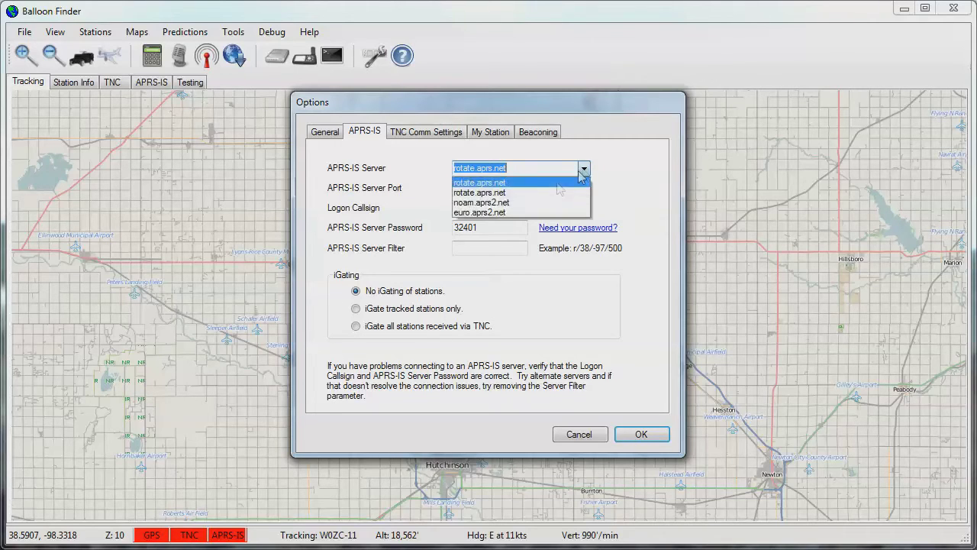
pyautogui.click(539, 204)
pyautogui.scroll(1, 582, 173)
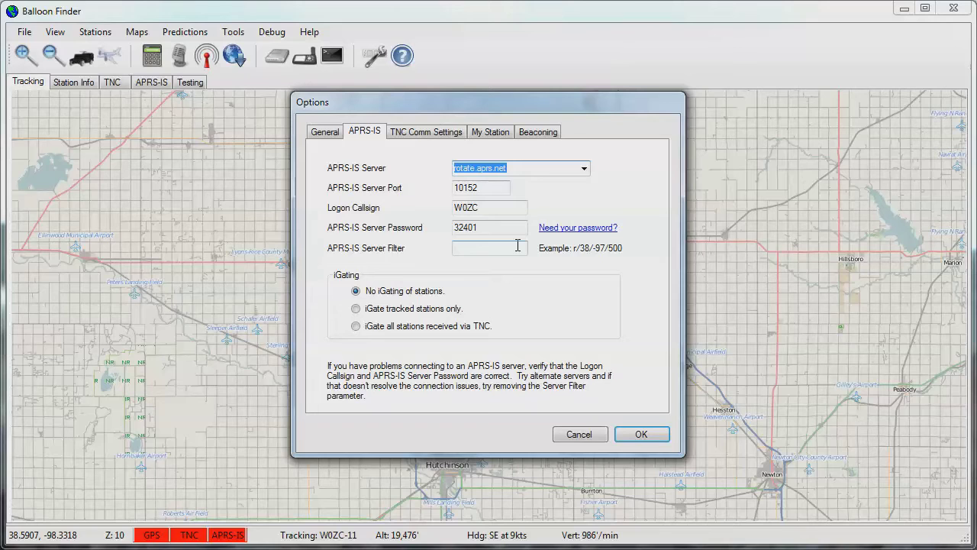
pyautogui.click(517, 245)
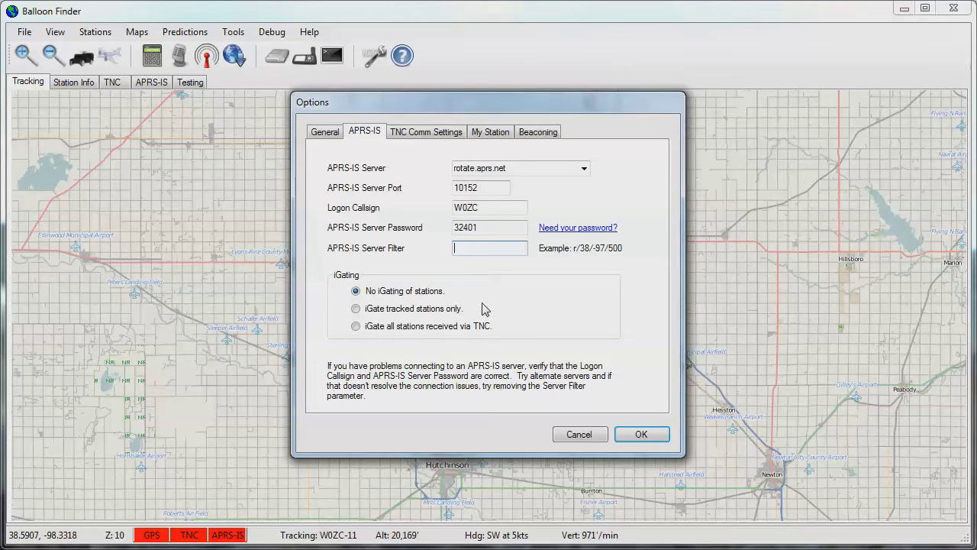
# Examine the TNC communication settings, including the comm port choices and the available TNC types
pyautogui.click(435, 136)
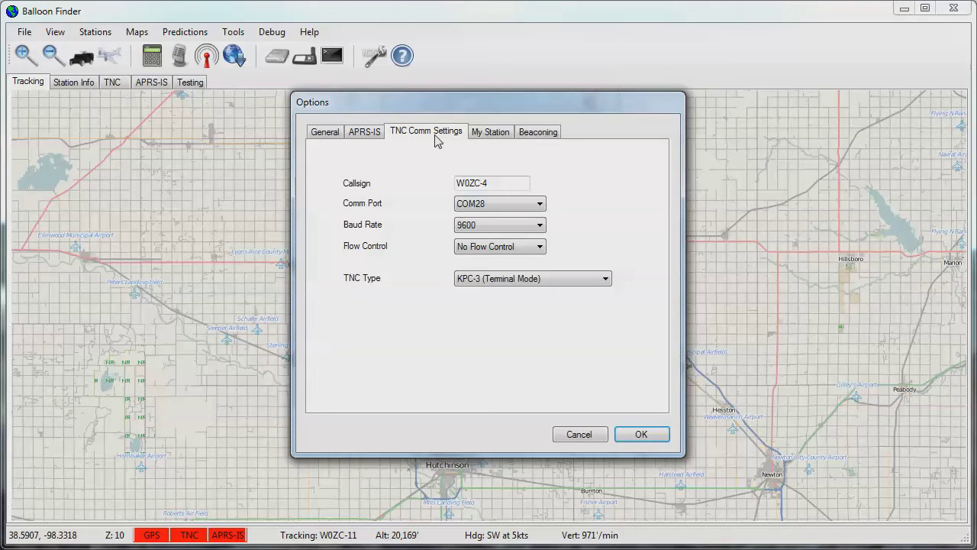
pyautogui.click(532, 206)
pyautogui.click(532, 206)
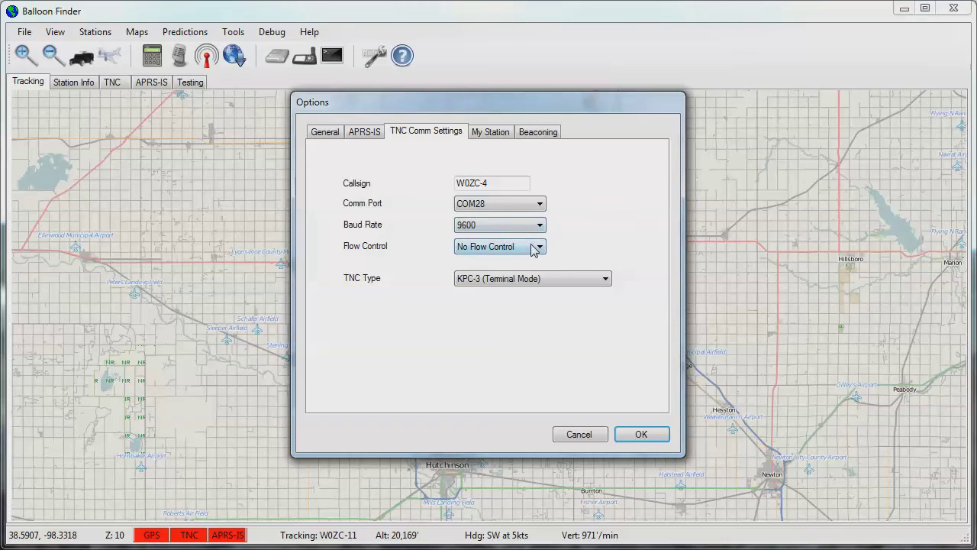
pyautogui.click(584, 281)
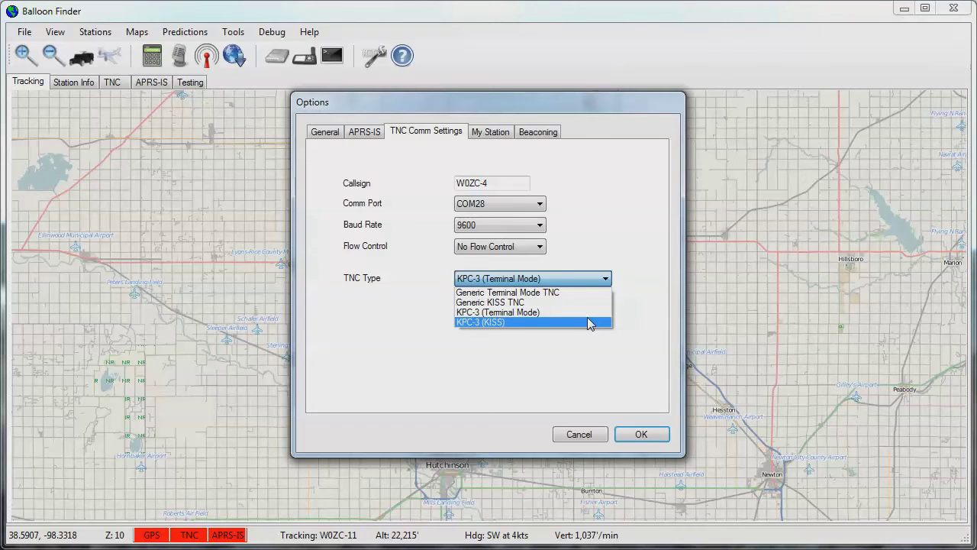
pyautogui.click(561, 278)
# Examine the station's stationary position, GPS comm port and baud rate choices, and the list of map symbols
pyautogui.click(490, 131)
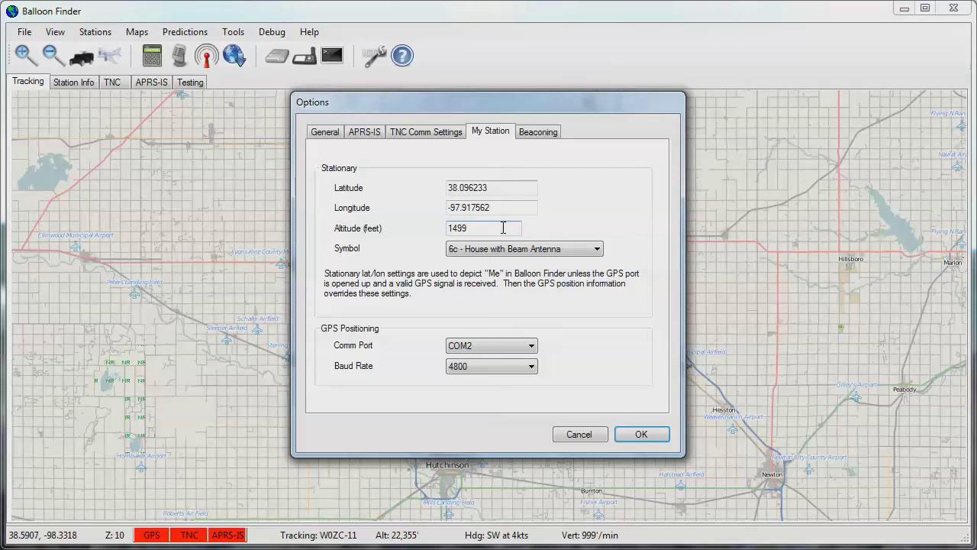
pyautogui.click(533, 348)
pyautogui.click(533, 349)
pyautogui.click(531, 367)
pyautogui.click(531, 367)
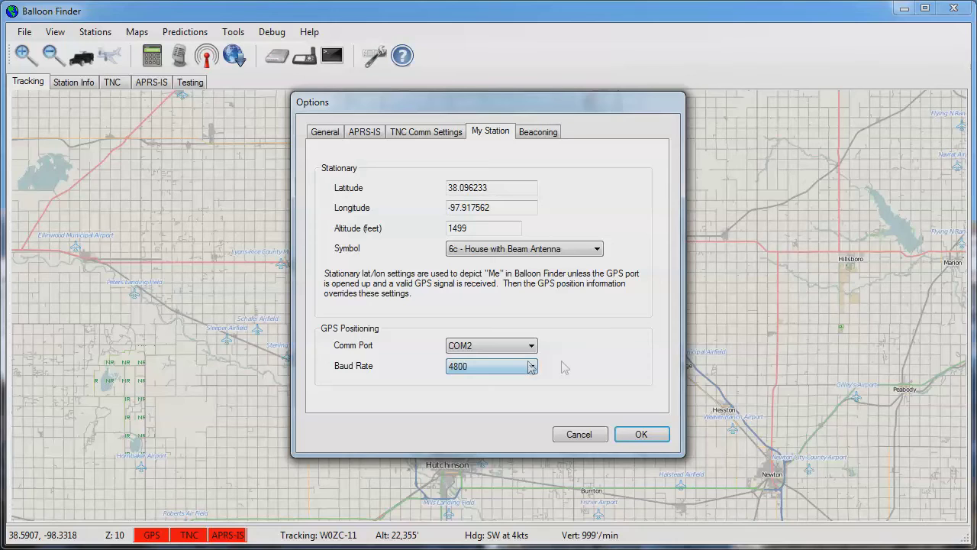
pyautogui.click(598, 251)
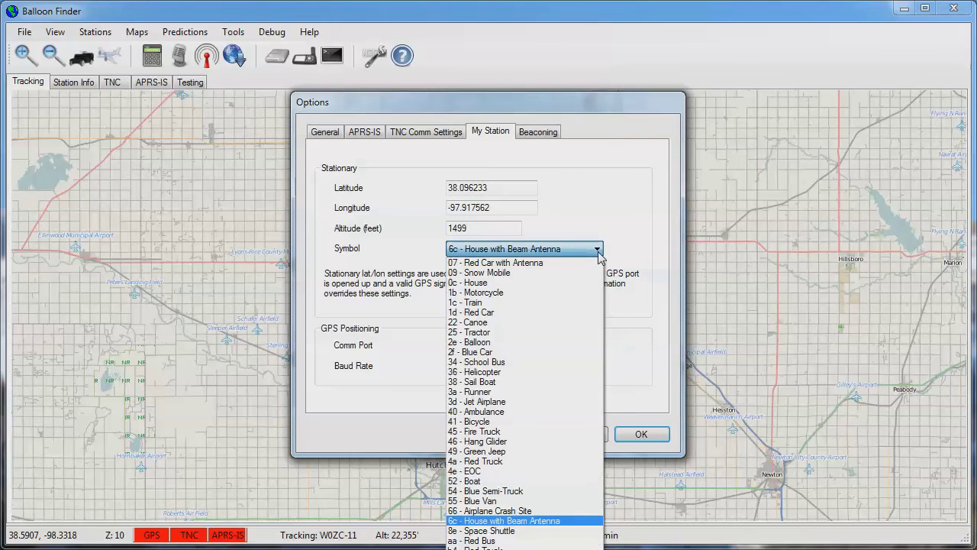
pyautogui.click(598, 250)
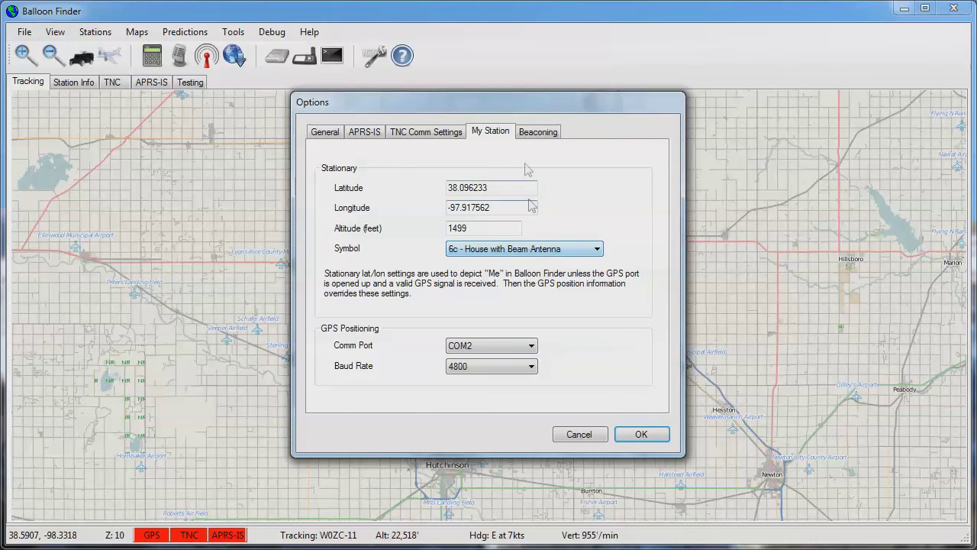
# Review the beaconing settings and accept the program options
pyautogui.click(538, 133)
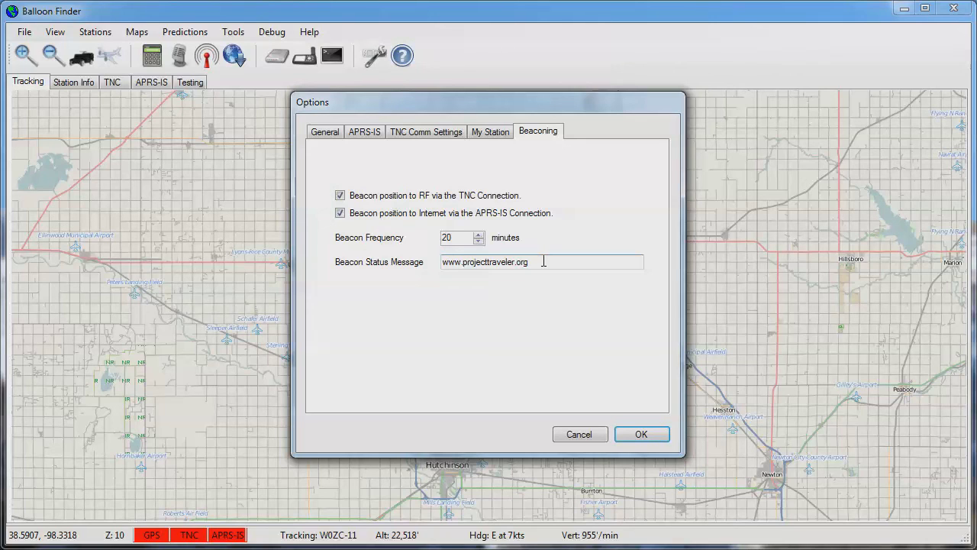
pyautogui.click(640, 432)
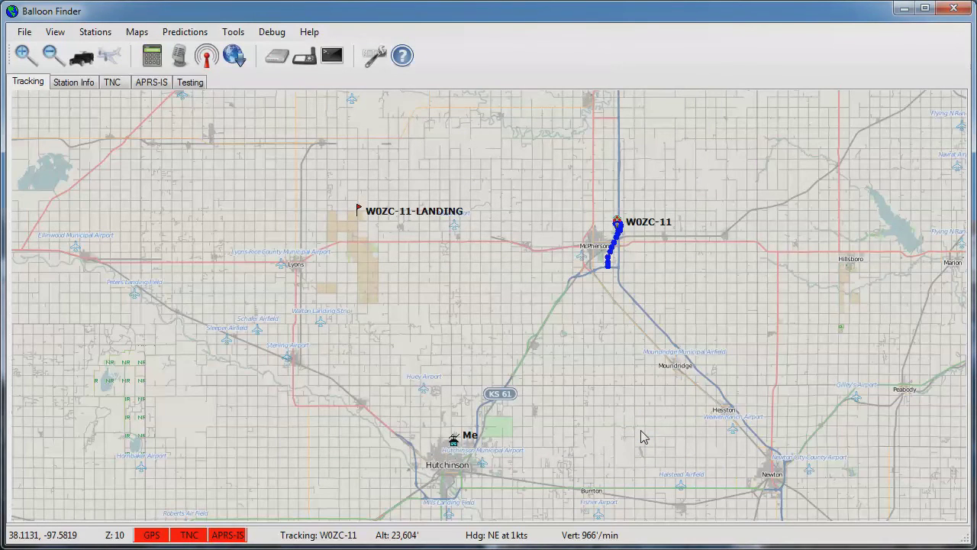